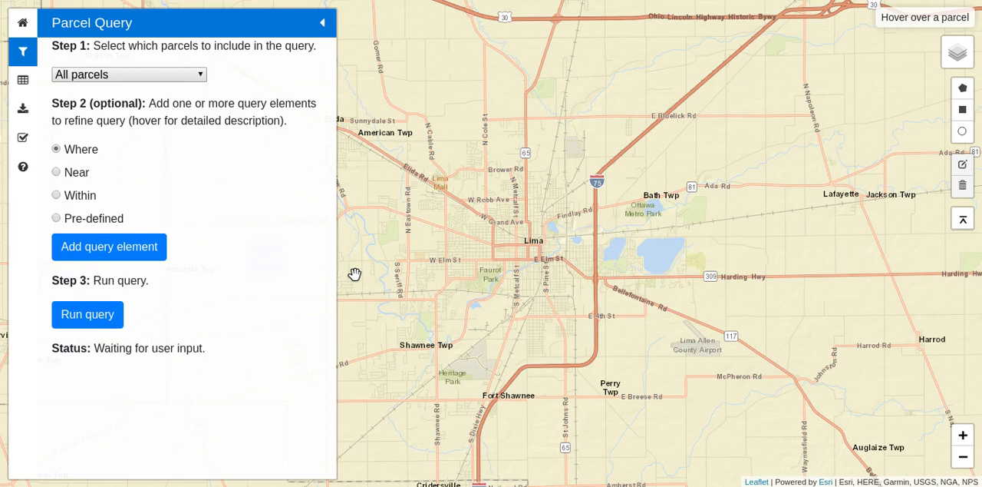
# Limit the parcel query to tax-delinquent parcels only and run it for the Lima area.
pyautogui.click(188, 79)
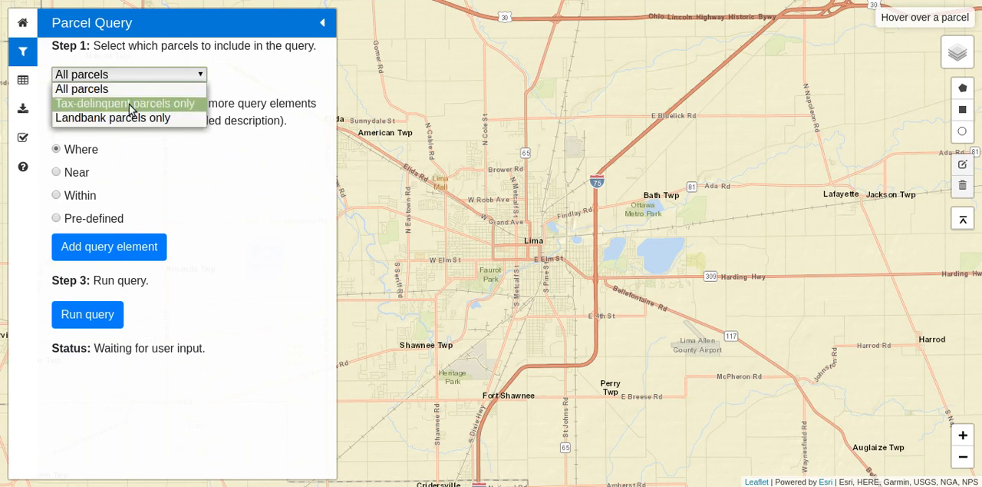
pyautogui.click(152, 108)
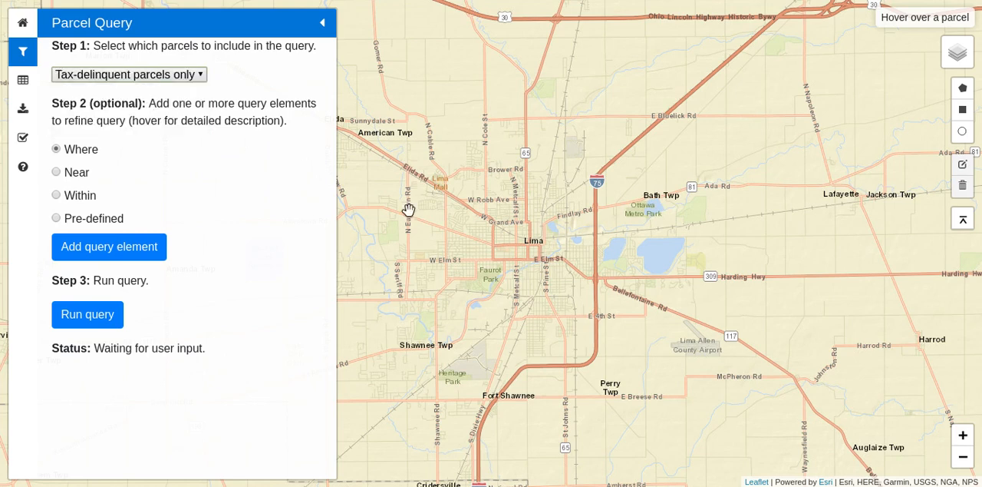
pyautogui.moveTo(470, 207); pyautogui.dragTo(495, 204)
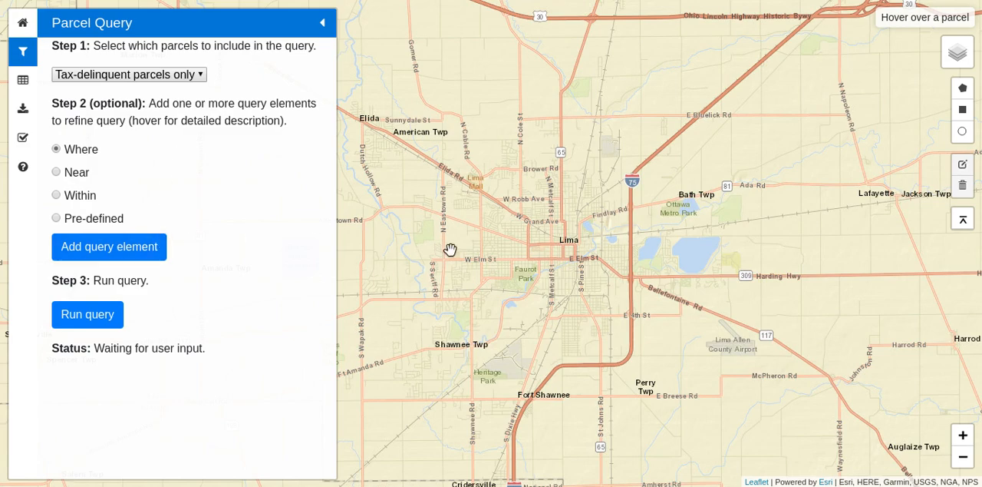
pyautogui.scroll(1, 475, 244)
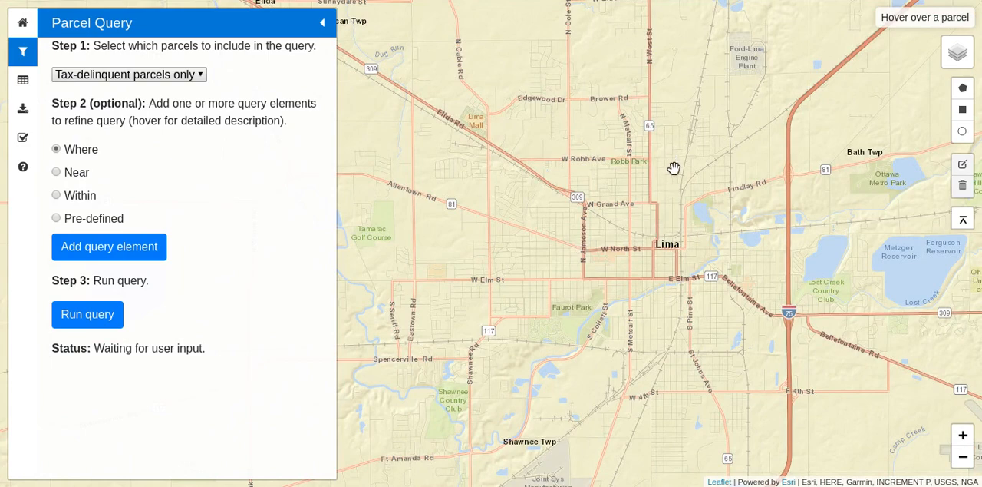
pyautogui.moveTo(704, 290); pyautogui.dragTo(671, 287)
pyautogui.scroll(1, 671, 287)
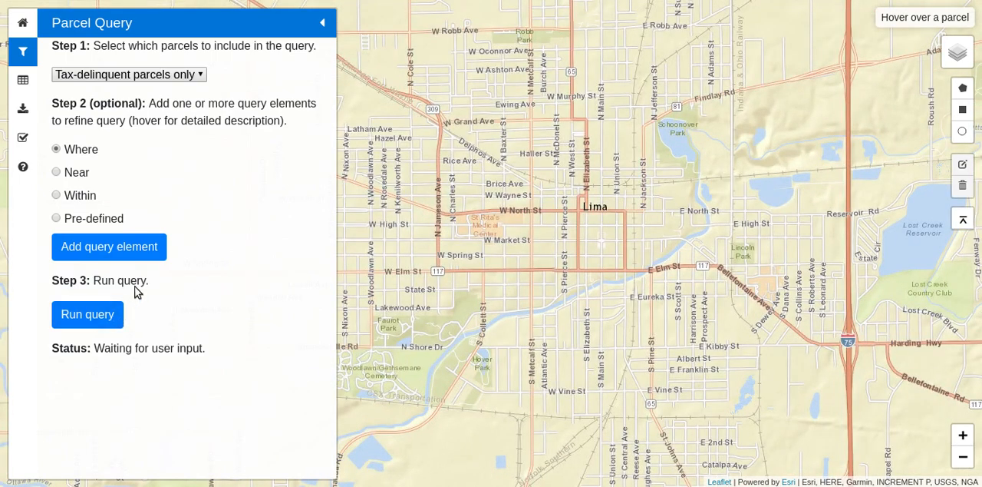
pyautogui.click(86, 316)
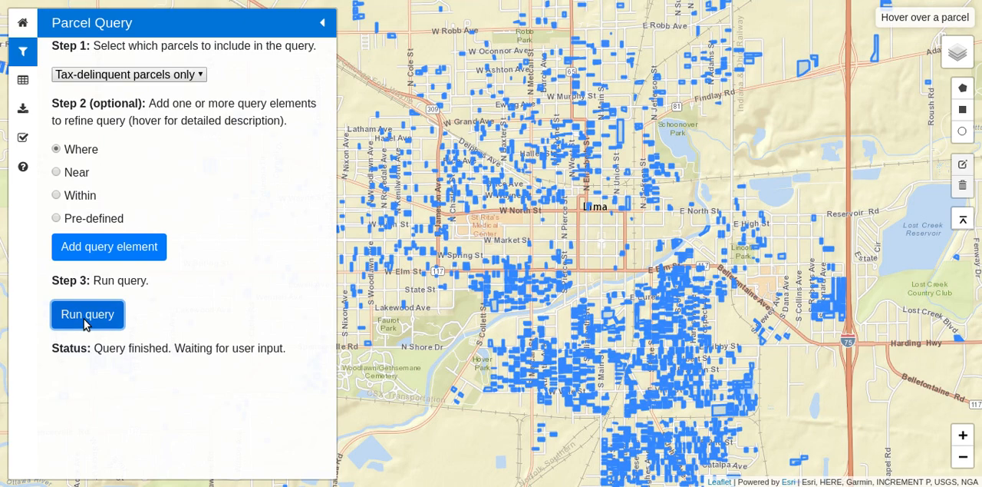
# Add a Where element for Acres greater than .5 and rerun the parcel query.
pyautogui.click(135, 247)
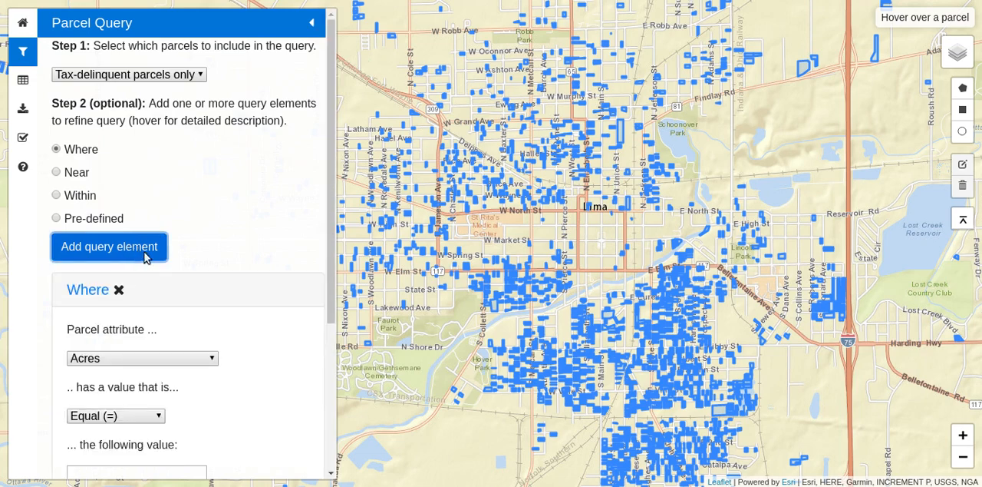
pyautogui.moveTo(333, 258); pyautogui.dragTo(333, 347)
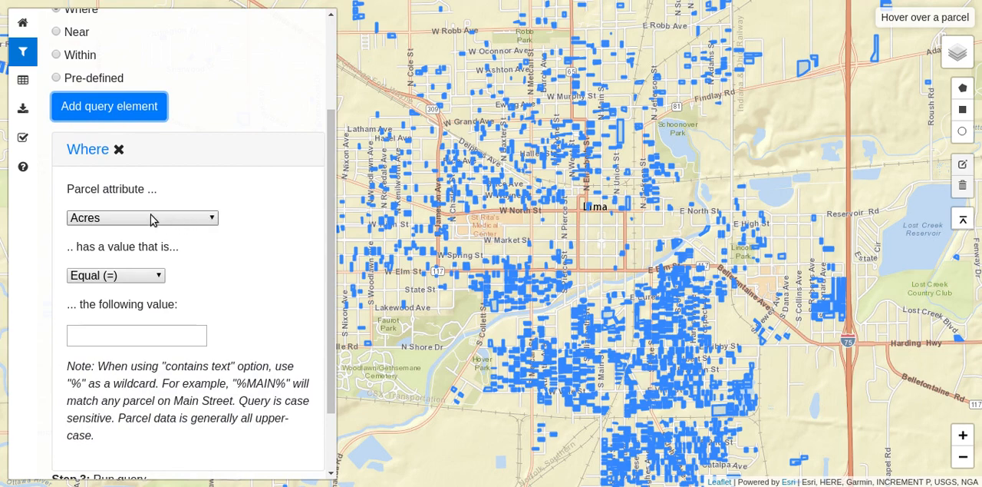
pyautogui.click(133, 269)
pyautogui.click(123, 317)
pyautogui.click(121, 332)
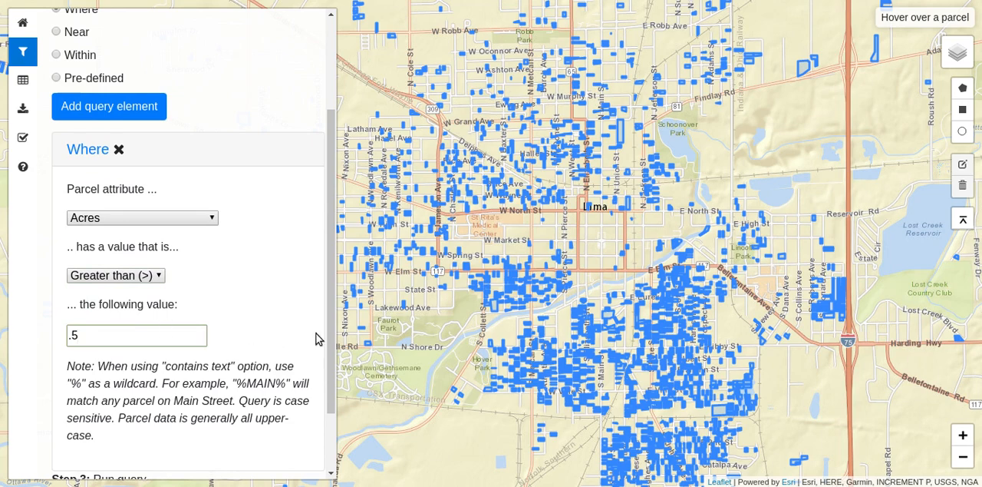
pyautogui.scroll(-1, 329, 340)
pyautogui.click(82, 434)
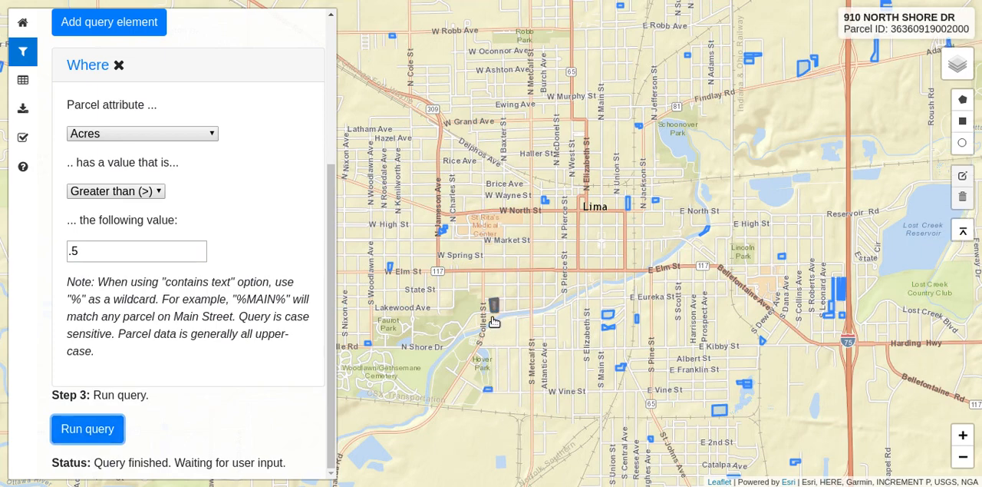
pyautogui.moveTo(608, 329)
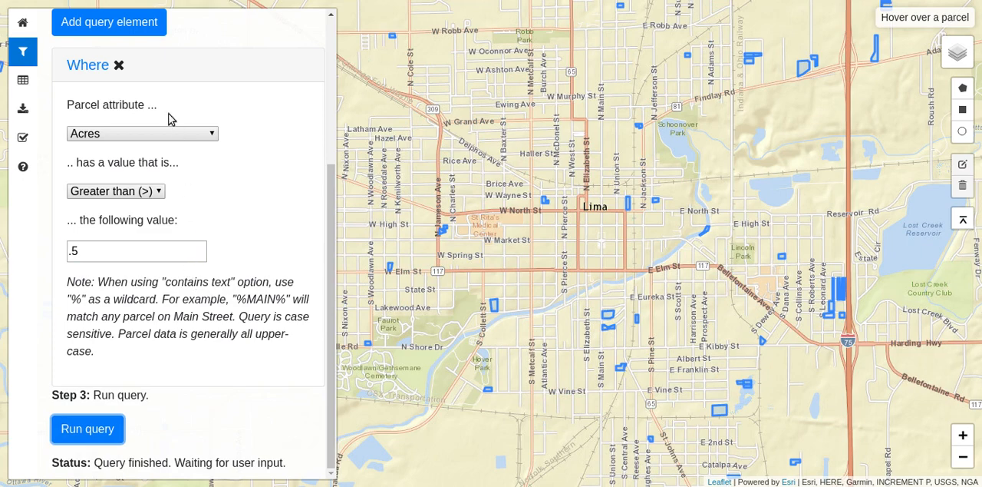
# Collapse the Where element and add a Within element for parcels entirely within Food deserts.
pyautogui.click(91, 67)
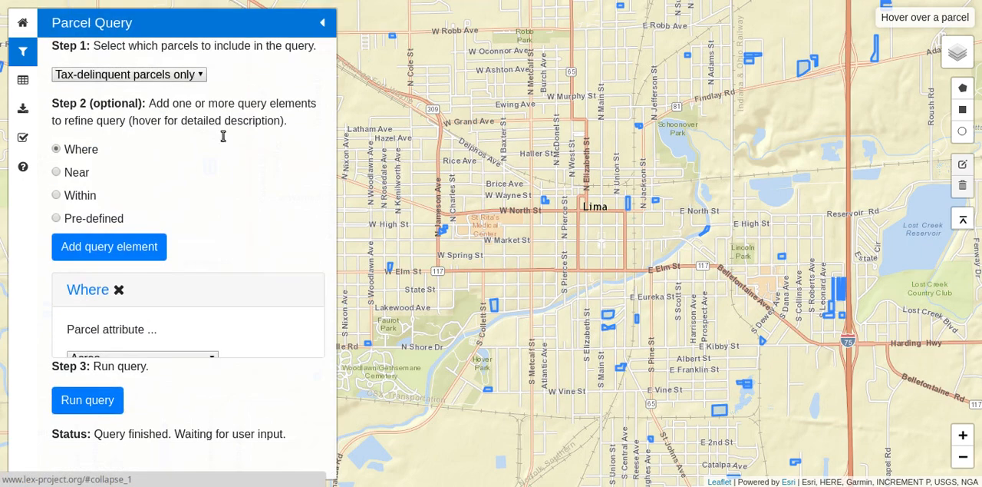
pyautogui.click(57, 195)
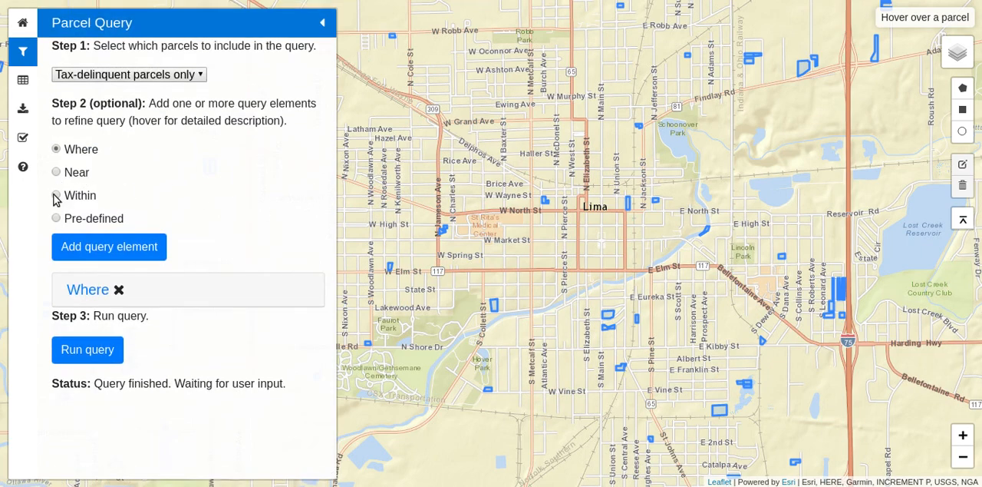
pyautogui.click(100, 252)
pyautogui.scroll(-1, 274, 313)
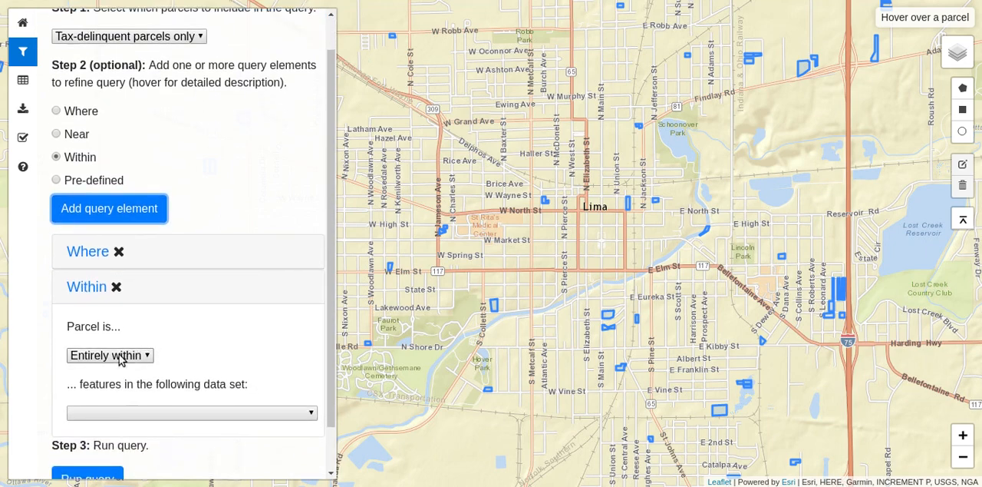
pyautogui.click(125, 414)
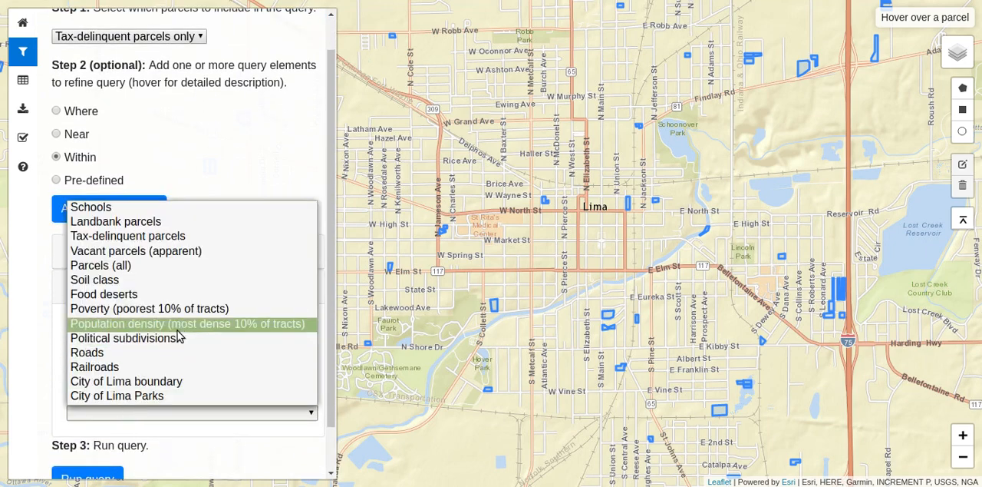
pyautogui.click(174, 297)
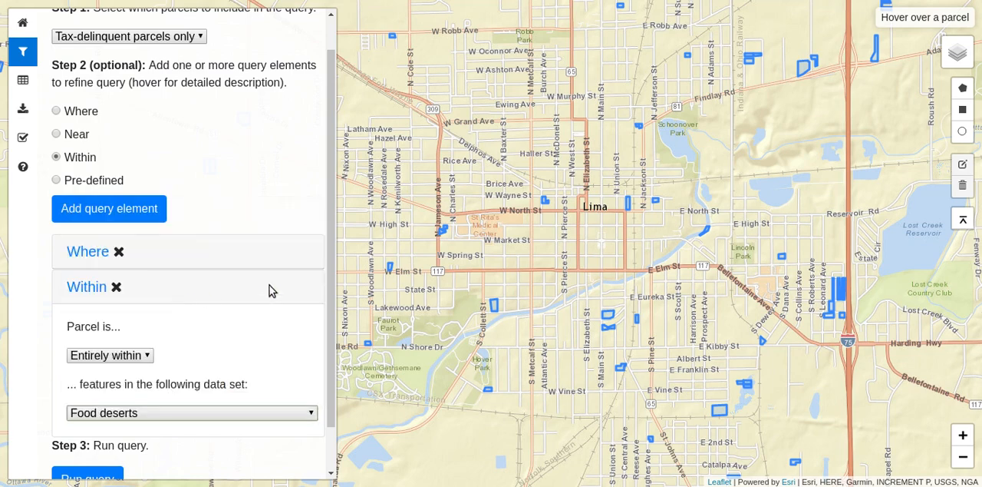
# Display the Food deserts layer on the map around Lima.
pyautogui.moveTo(947, 62)
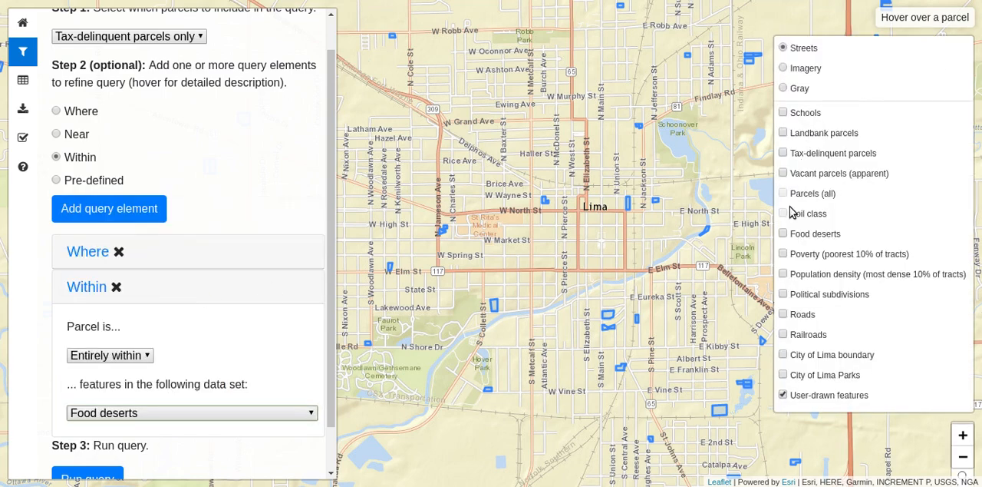
pyautogui.click(783, 233)
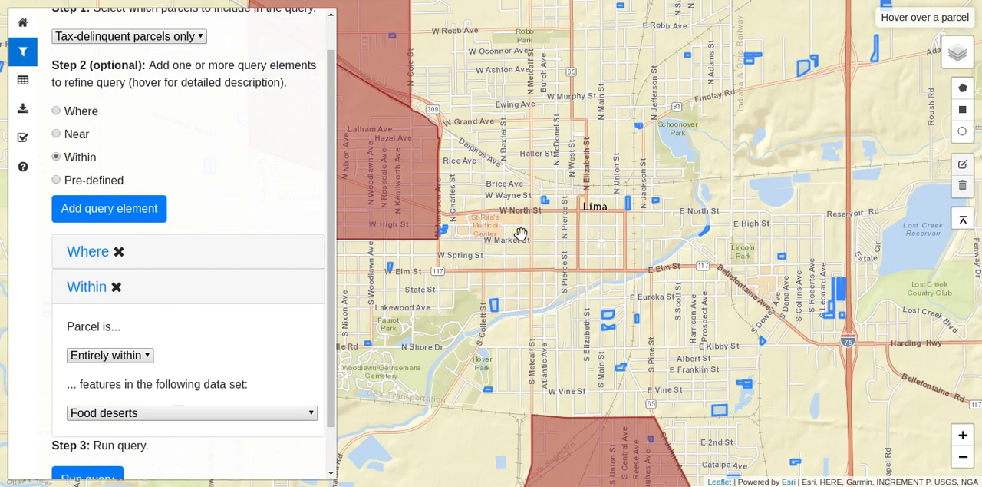
pyautogui.scroll(-2, 522, 232)
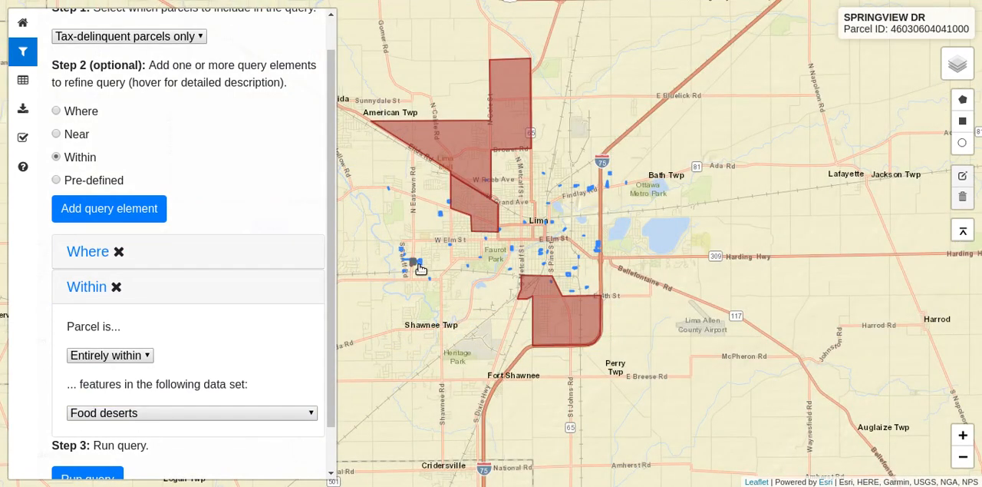
pyautogui.moveTo(450, 285); pyautogui.dragTo(509, 344)
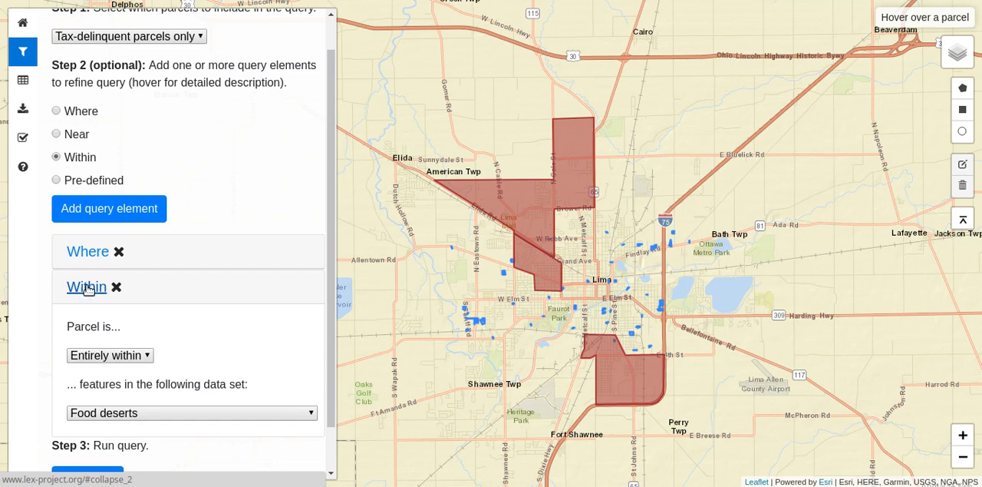
# Run the query with the Where and Within elements and inspect the resulting parcels on the map.
pyautogui.scroll(-2, 326, 401)
pyautogui.scroll(-1, 326, 401)
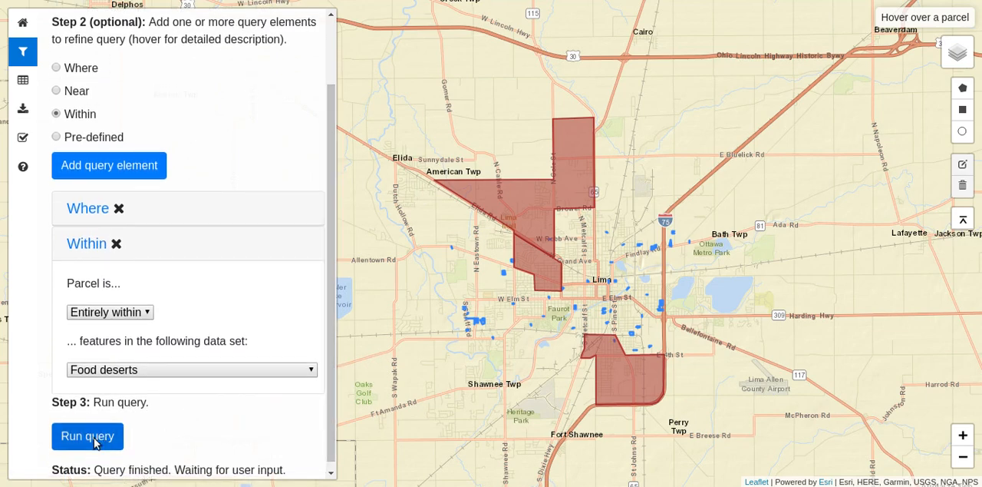
pyautogui.click(80, 436)
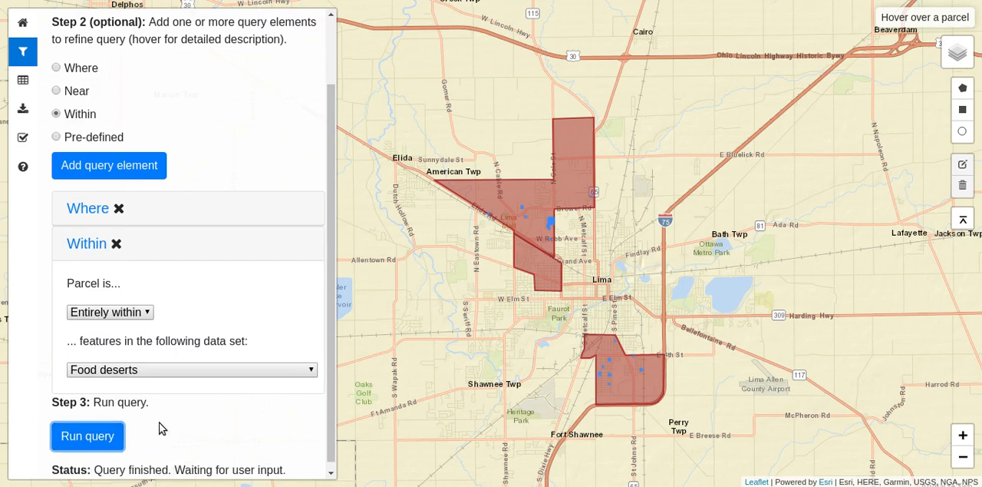
pyautogui.scroll(1, 536, 353)
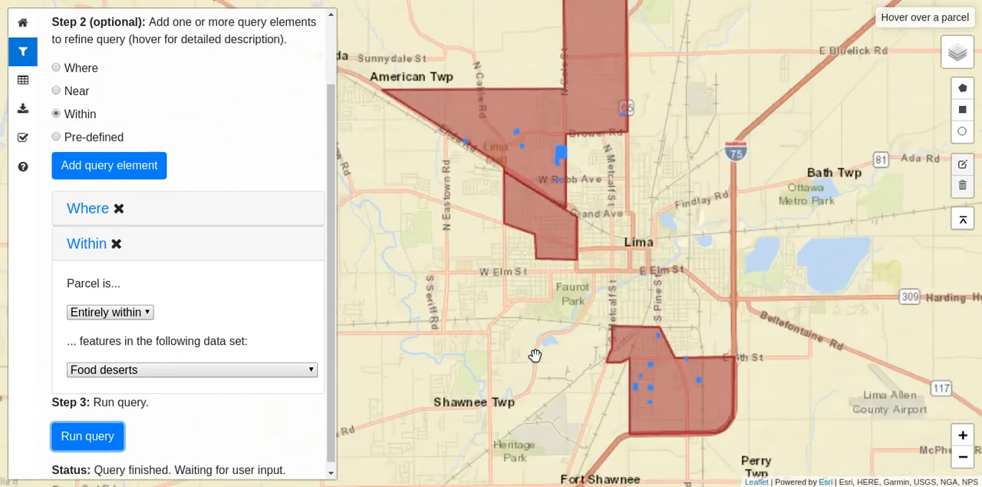
pyautogui.moveTo(504, 309); pyautogui.dragTo(531, 352)
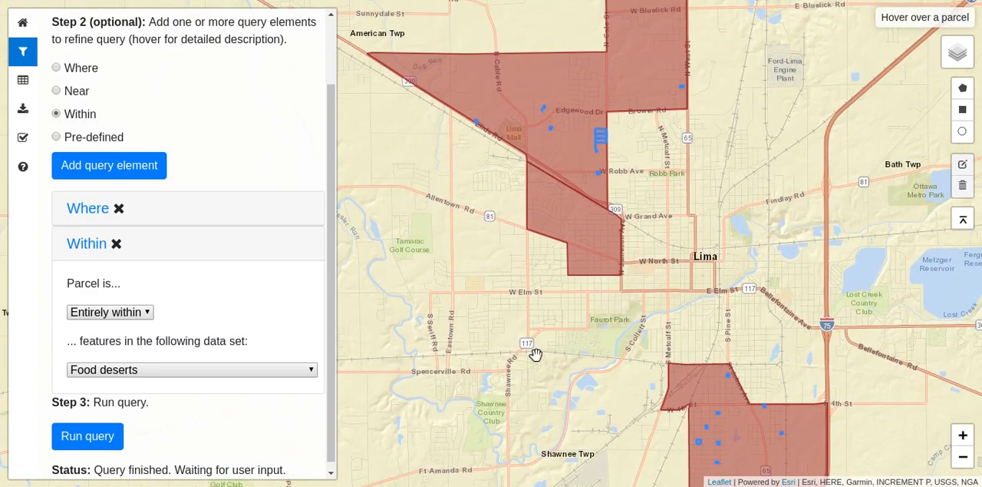
# Collapse the Within element and add a Near element with a distance of no more than .1 miles.
pyautogui.click(104, 246)
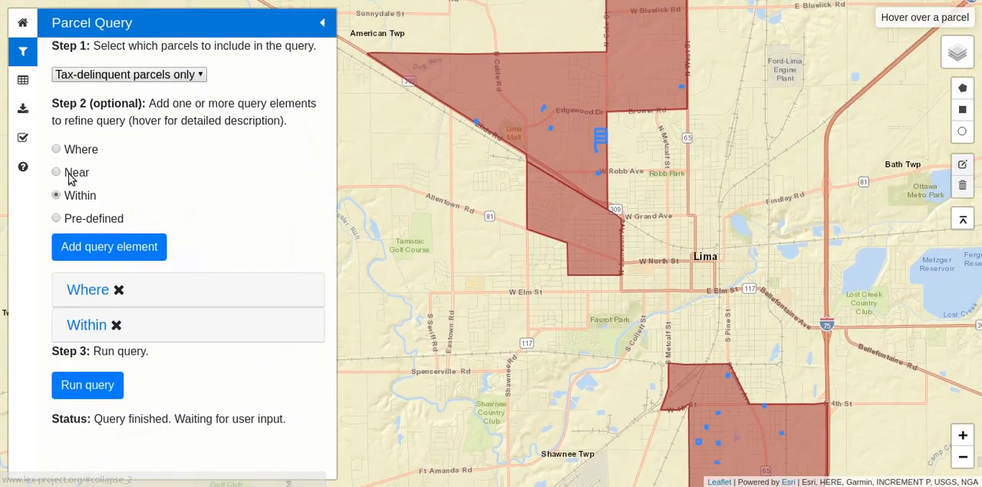
pyautogui.click(57, 172)
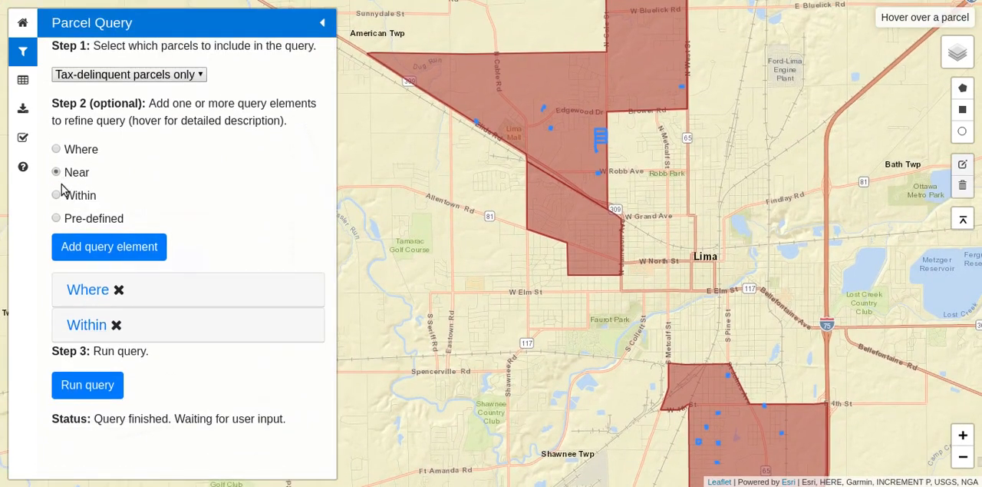
pyautogui.click(128, 249)
pyautogui.moveTo(331, 311); pyautogui.dragTo(327, 395)
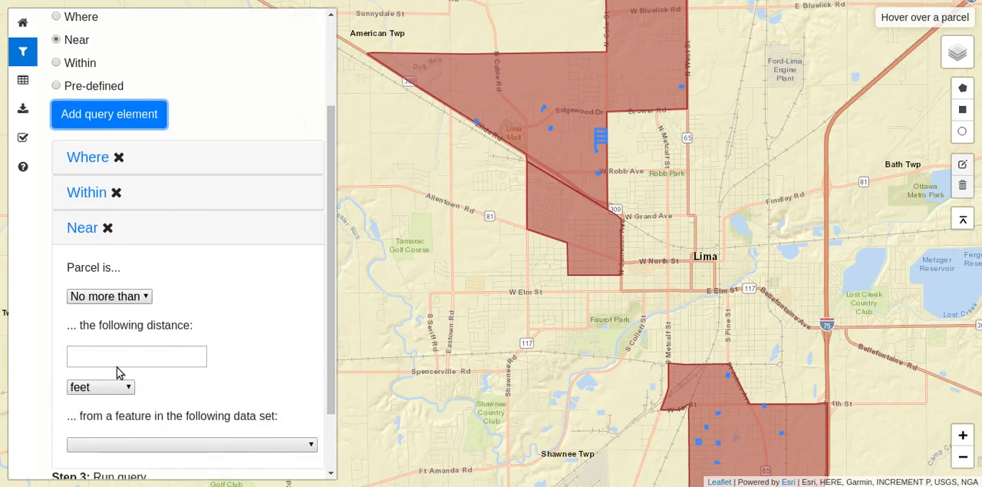
pyautogui.click(120, 360)
pyautogui.write('.1')
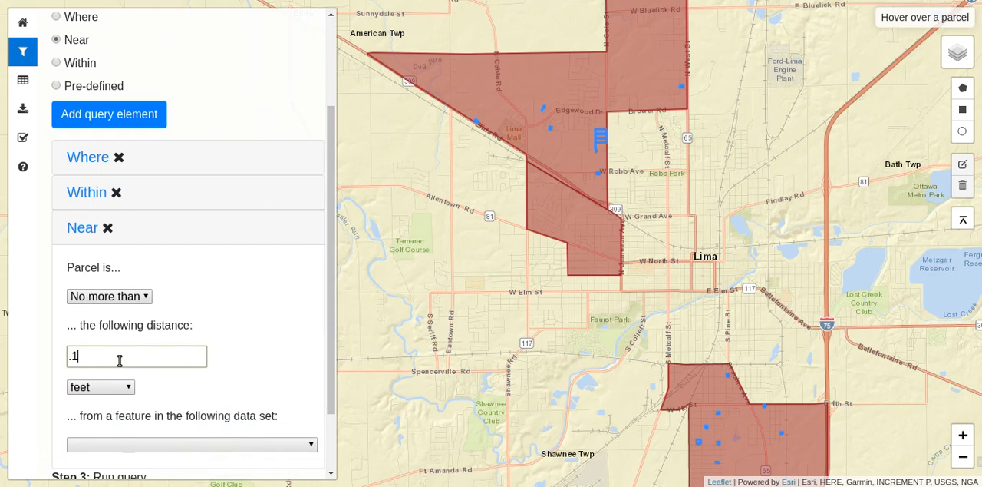
pyautogui.click(115, 386)
pyautogui.click(107, 416)
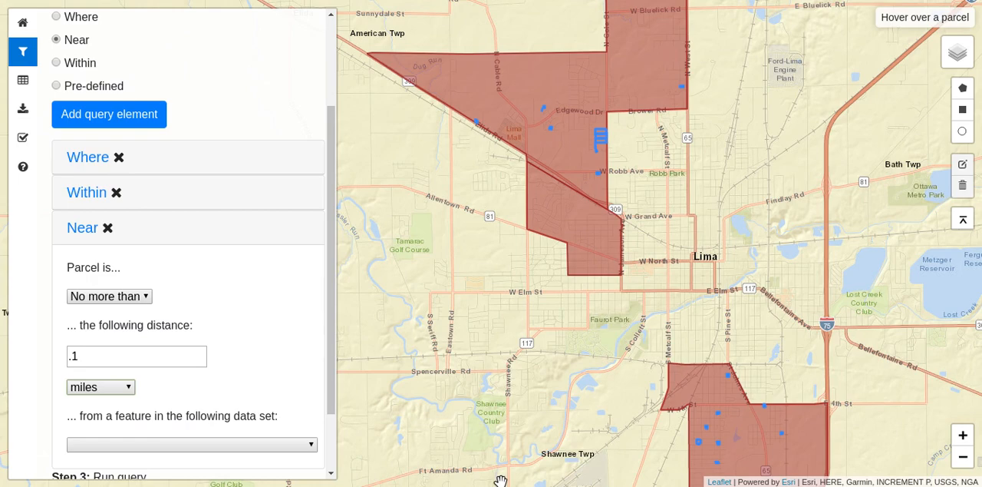
# Import lima_bus_routes.kml from the file manager's Stakeholder Data folder onto the parcel map.
pyautogui.hotkey('alt', 'Tab')
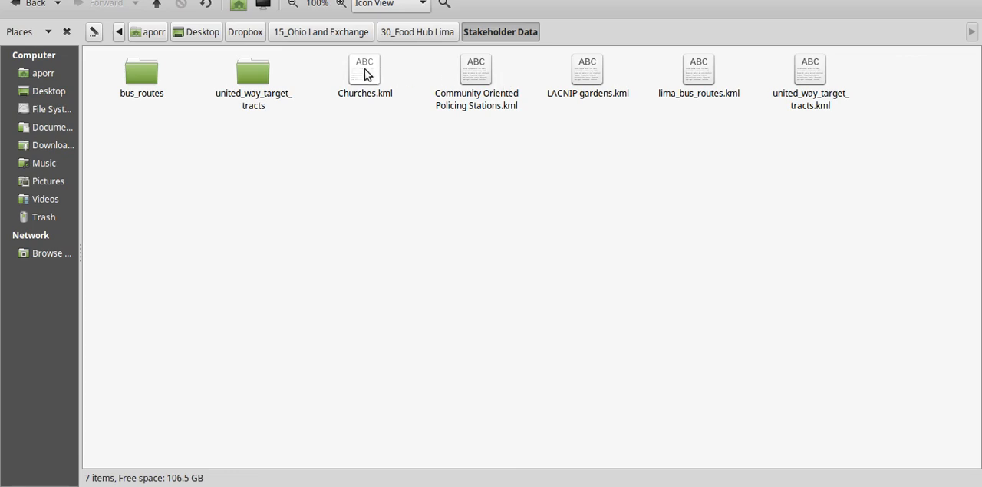
pyautogui.moveTo(696, 68); pyautogui.dragTo(534, 262)
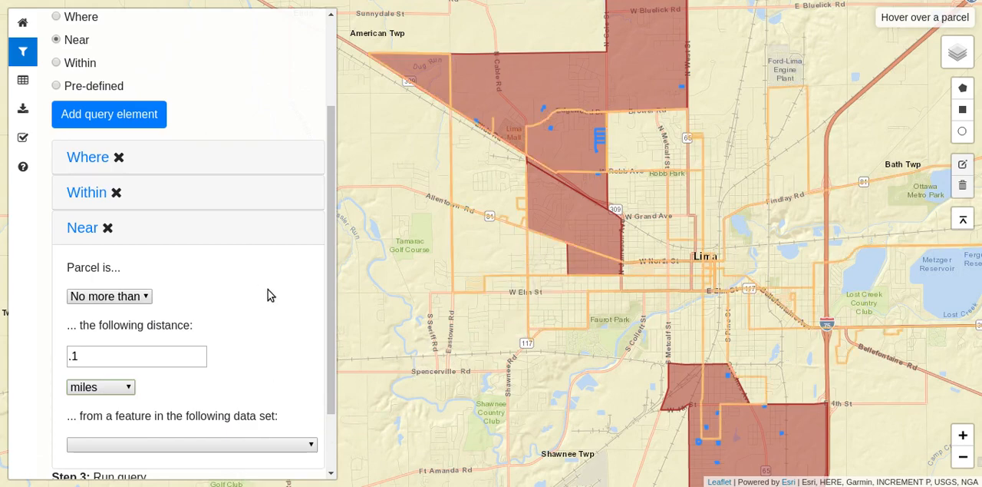
# Choose lima_bus_routes.kml (imported) as the Near element's data set and run the query.
pyautogui.click(179, 444)
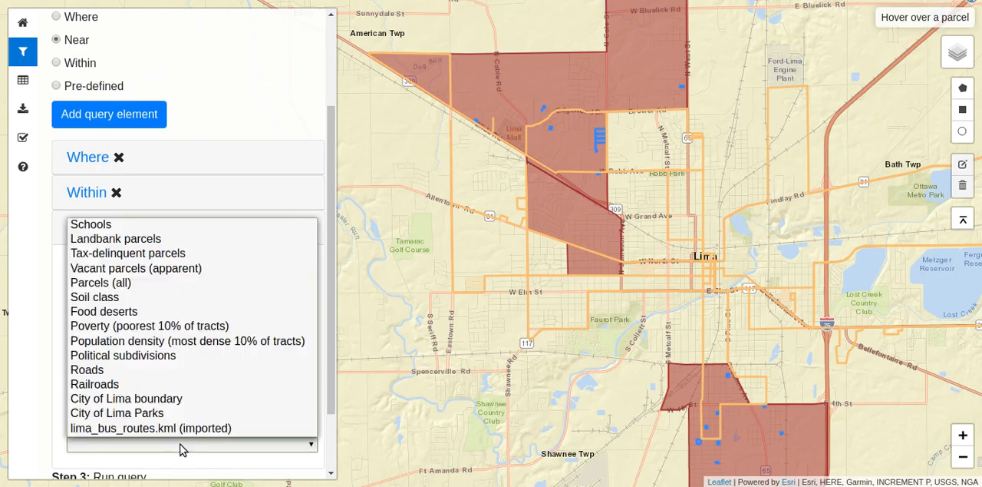
pyautogui.click(218, 429)
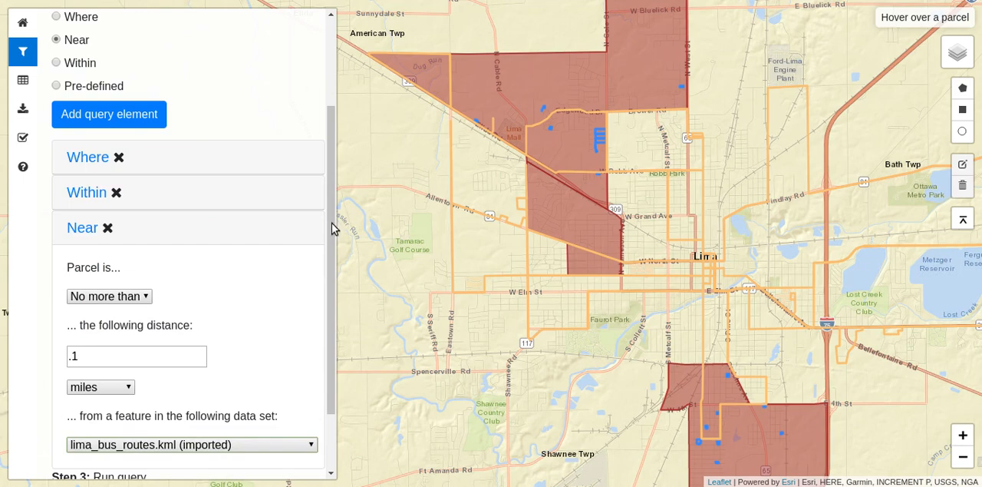
pyautogui.scroll(-2, 331, 240)
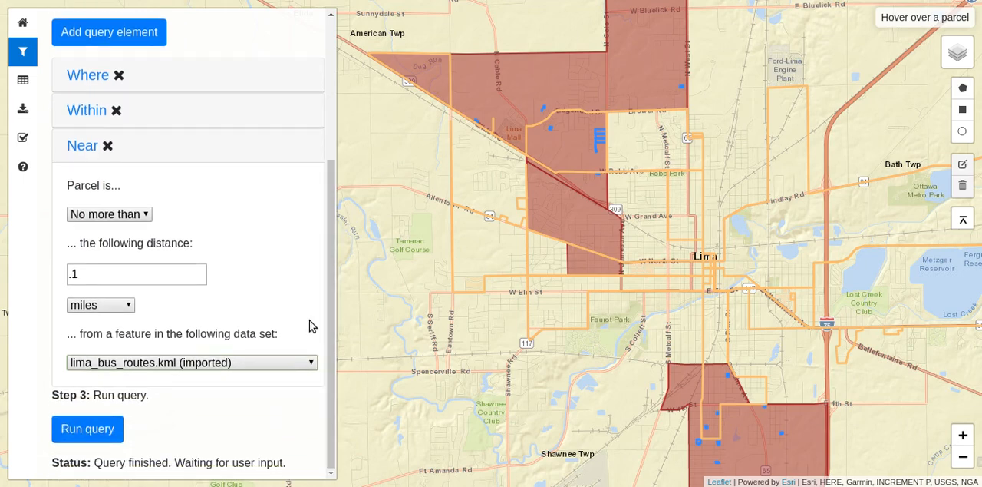
pyautogui.click(78, 435)
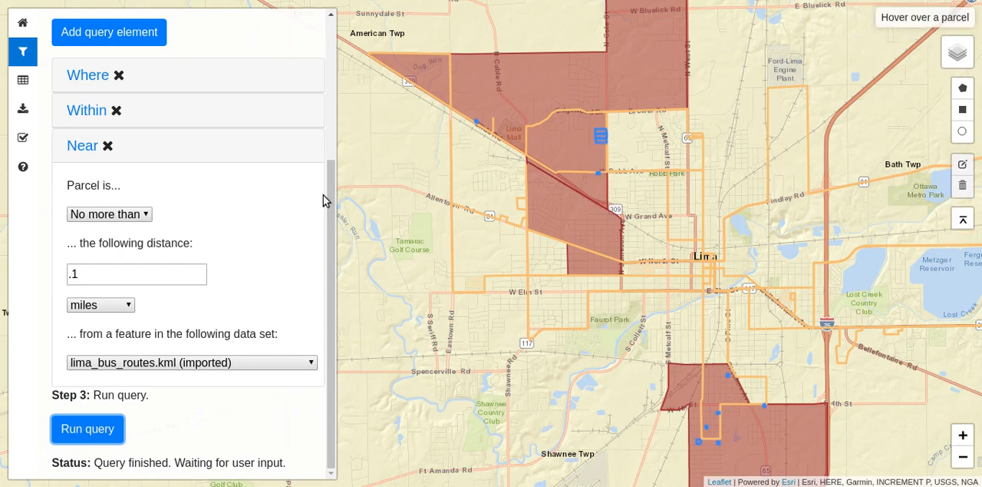
# Set up a download of the query results in Query report (HTML) format with the stakeholder name GIS Day 2017.
pyautogui.moveTo(332, 218); pyautogui.dragTo(340, 88)
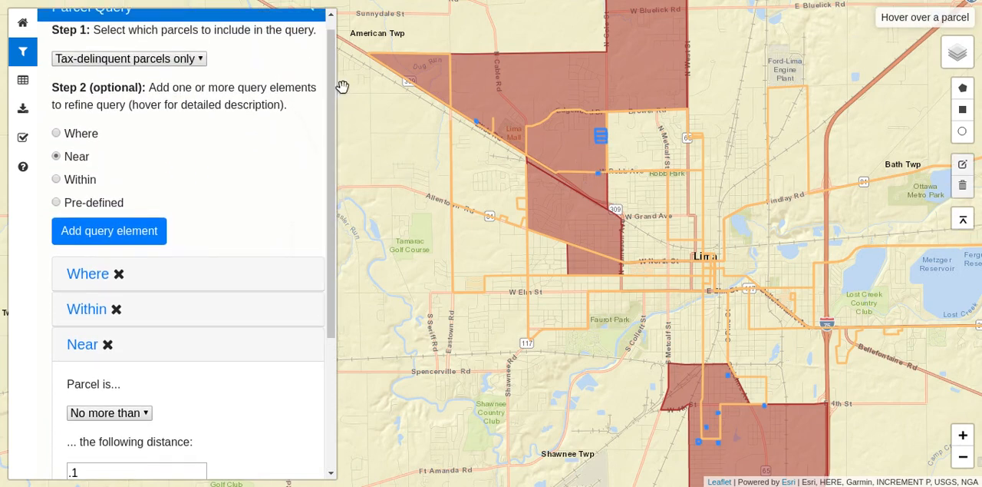
pyautogui.click(23, 110)
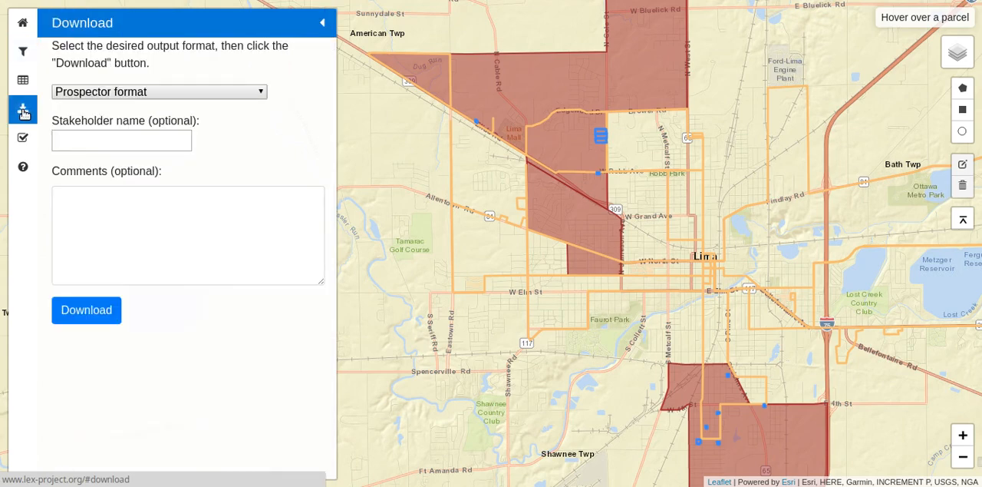
pyautogui.click(253, 92)
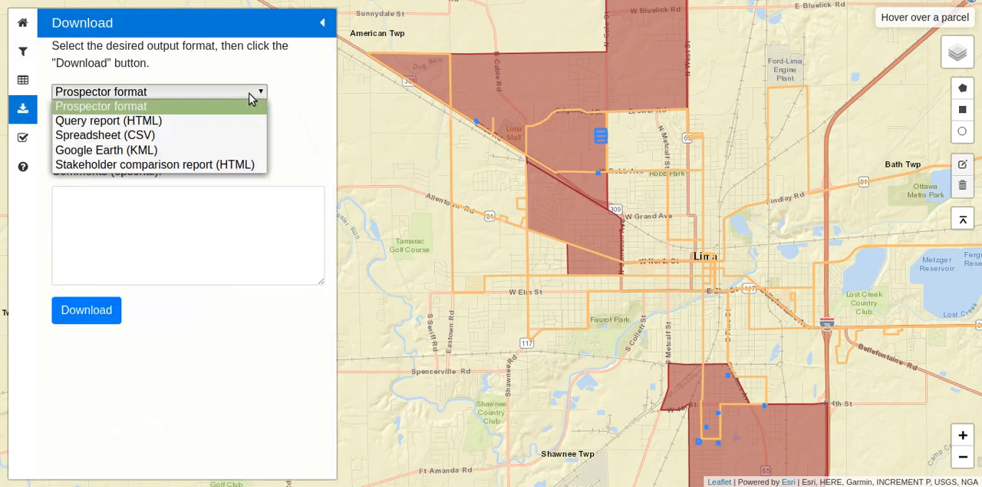
pyautogui.click(193, 121)
pyautogui.click(157, 141)
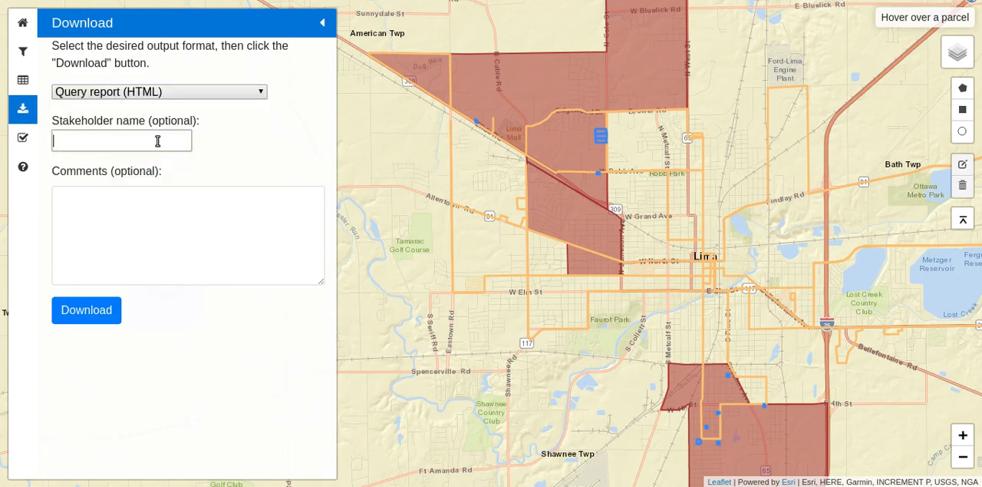
pyautogui.write('GIS Day 2017')
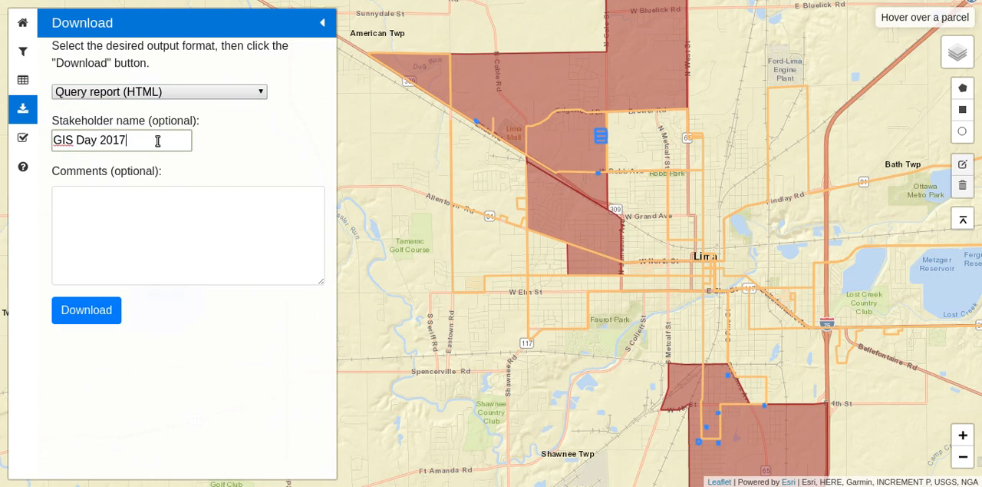
# Enter the download comment "Tax-delinquent parcels, area > 1/2 acre, within food desert, no farther than 1/10 mile from a bus line.".
pyautogui.click(124, 205)
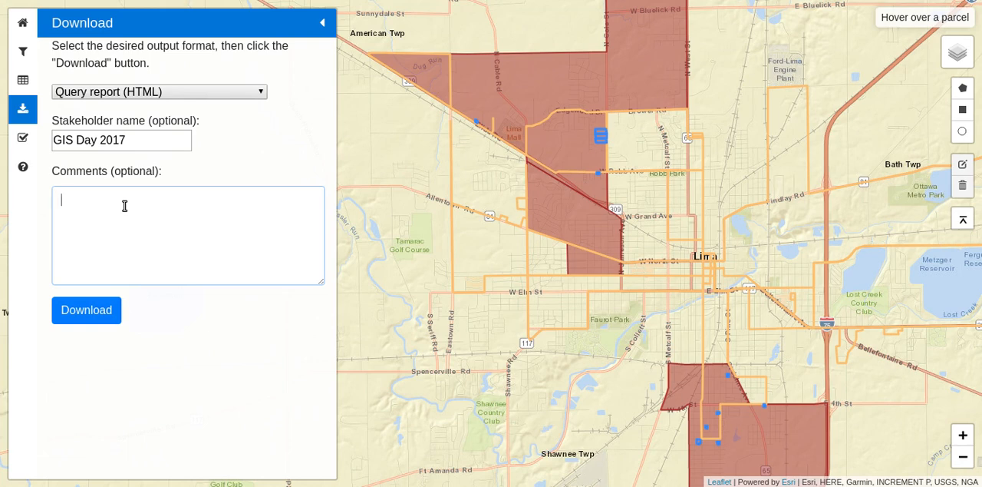
pyautogui.write('Tax-delinique')
pyautogui.press('BackSpace')
pyautogui.press('BackSpace')
pyautogui.write('qu')
pyautogui.write('nt p')
pyautogui.press('BackSpace')
pyautogui.press('BackSpace')
pyautogui.press('BackSpace')
pyautogui.press('BackSpace')
pyautogui.write('ent parcels, area > ')
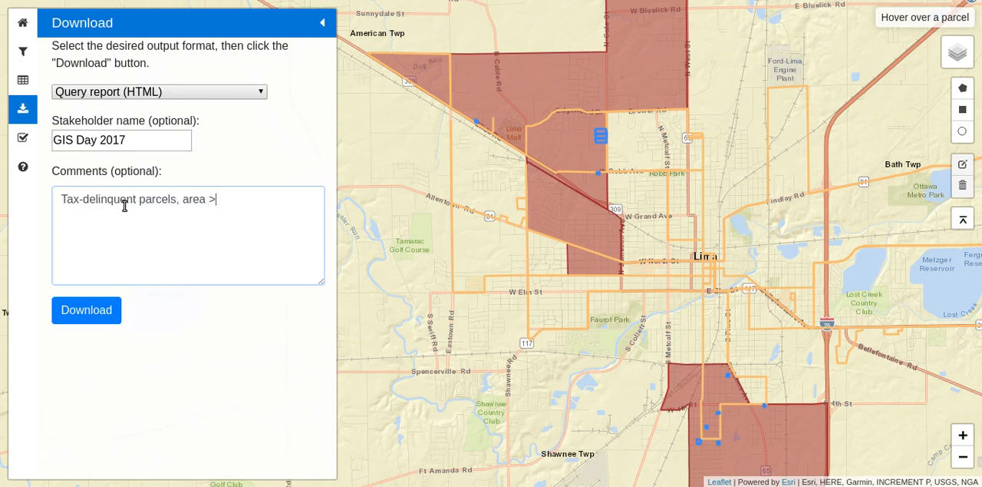
pyautogui.write('1/2 acre, within food desert.')
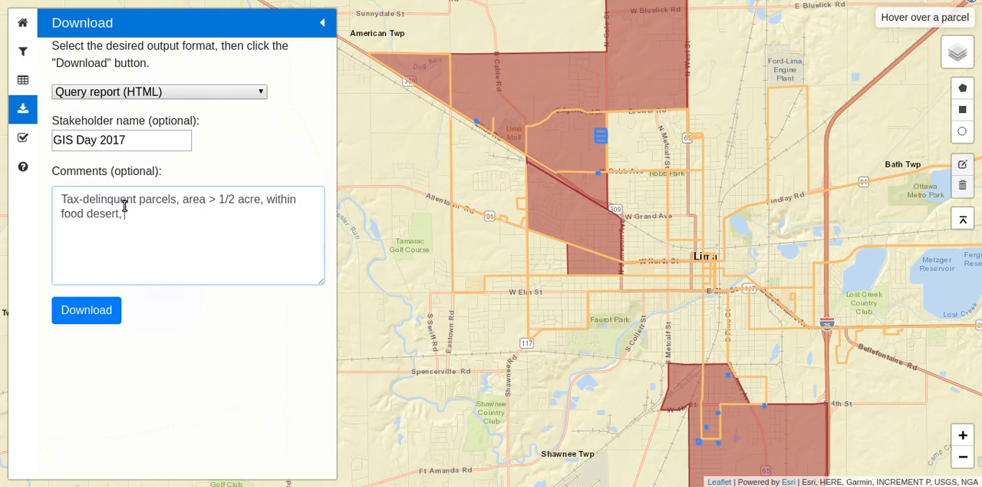
pyautogui.write(' no farther than 1/10')
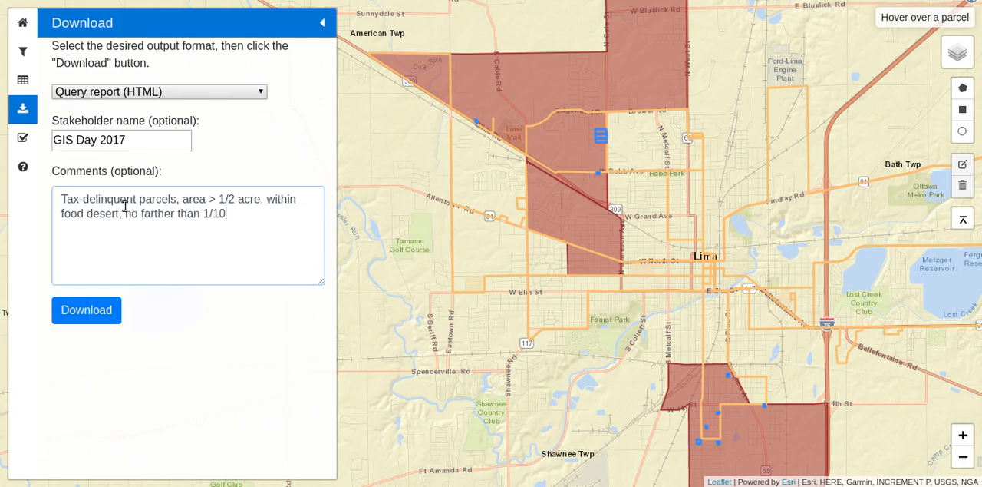
pyautogui.write(' mile from a bus line.')
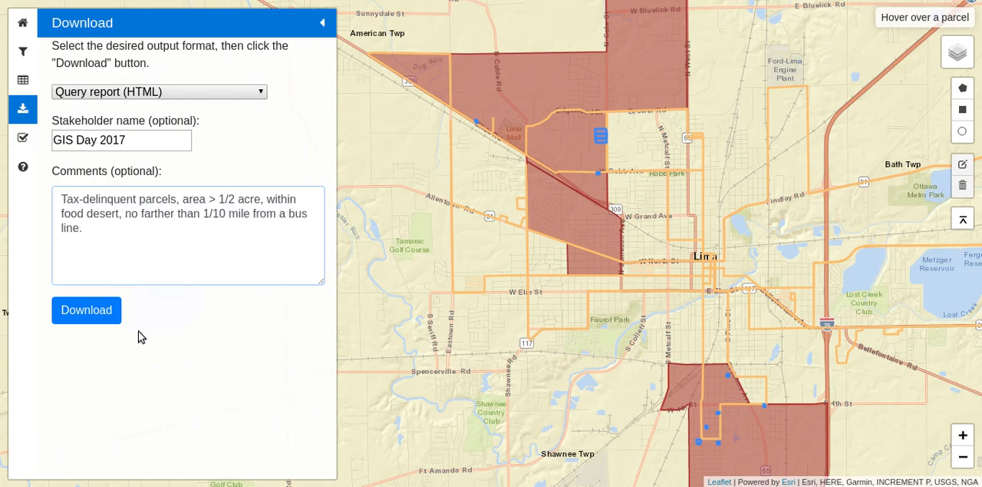
# Download the query report and review its map and the full parcel table, returning to the start of the report.
pyautogui.click(113, 313)
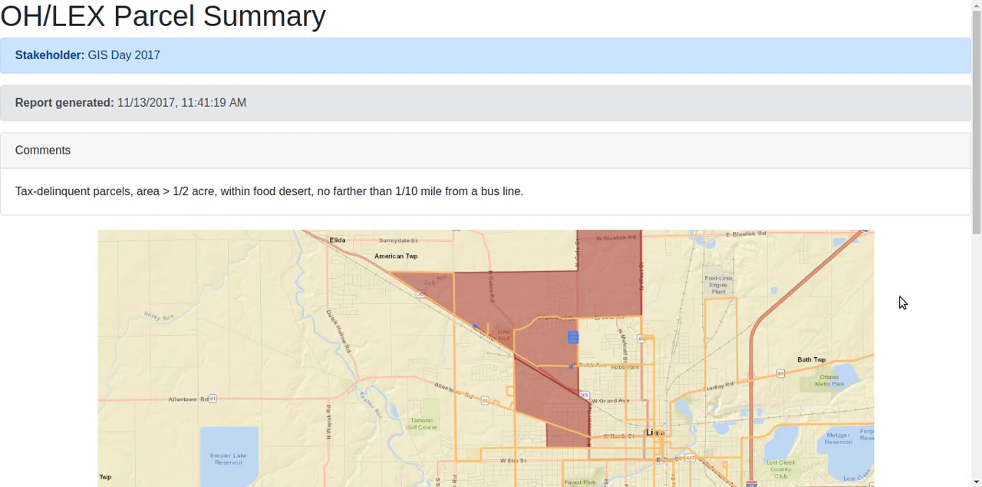
pyautogui.scroll(-3, 898, 301)
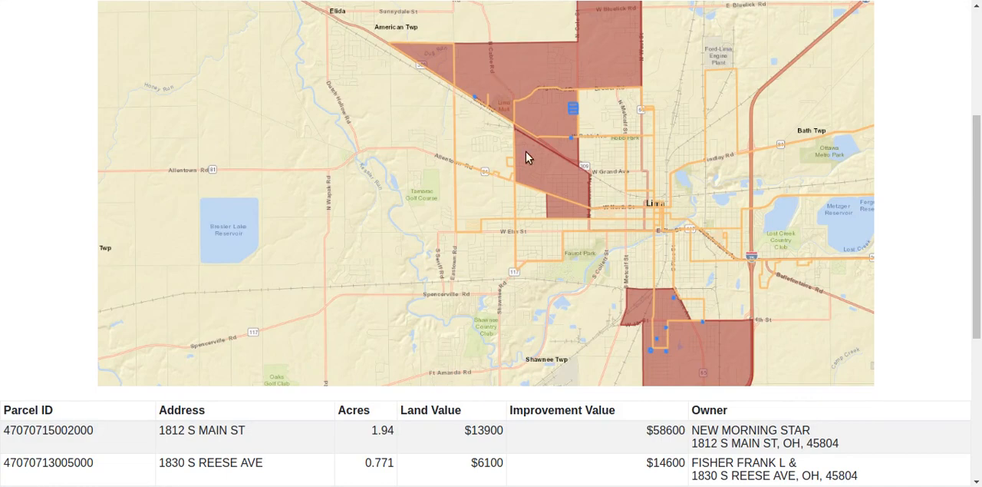
pyautogui.scroll(-1, 295, 203)
pyautogui.scroll(-2, 296, 199)
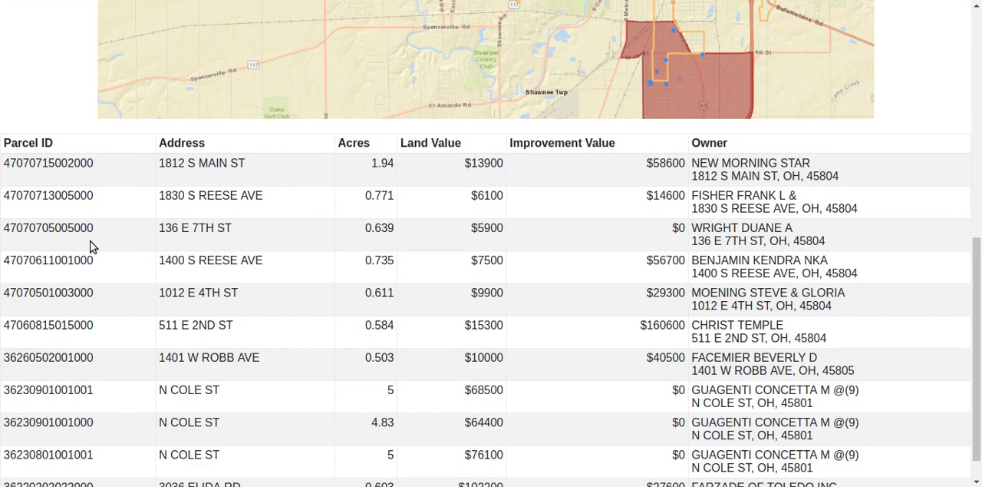
pyautogui.scroll(-1, 269, 269)
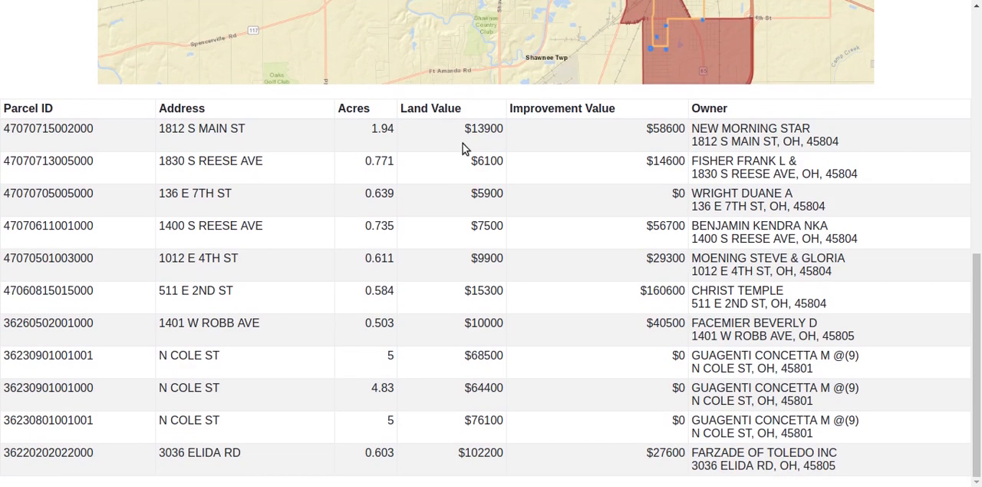
pyautogui.moveTo(976, 280); pyautogui.dragTo(976, 28)
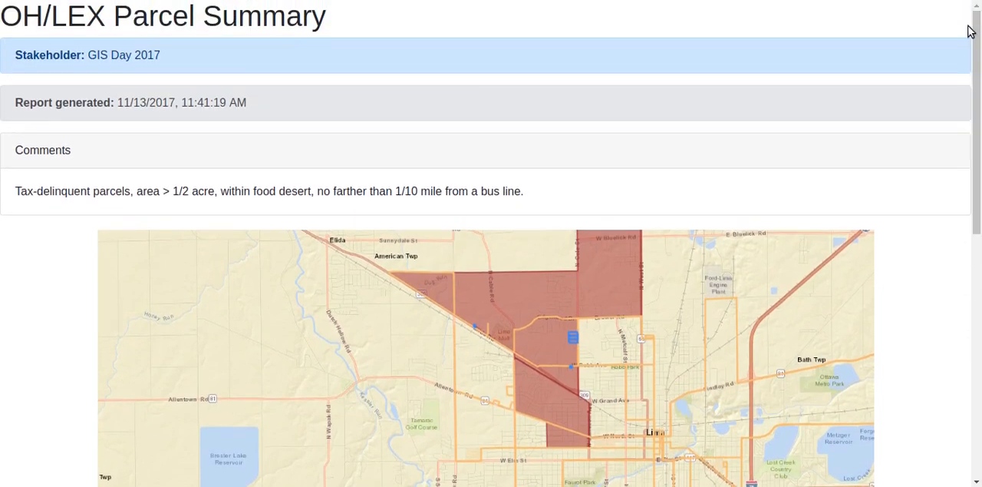